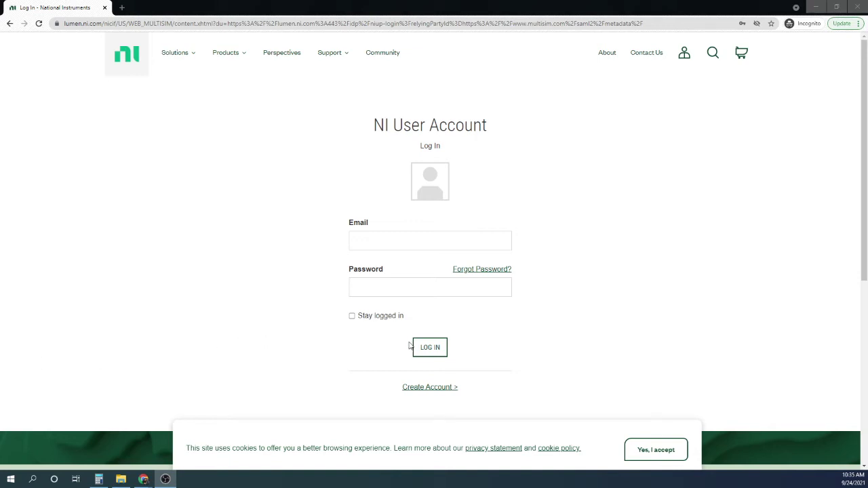
# Sign in with the saved NI account e-mail and password to open a new circuit.
pyautogui.click(407, 239)
pyautogui.click(411, 267)
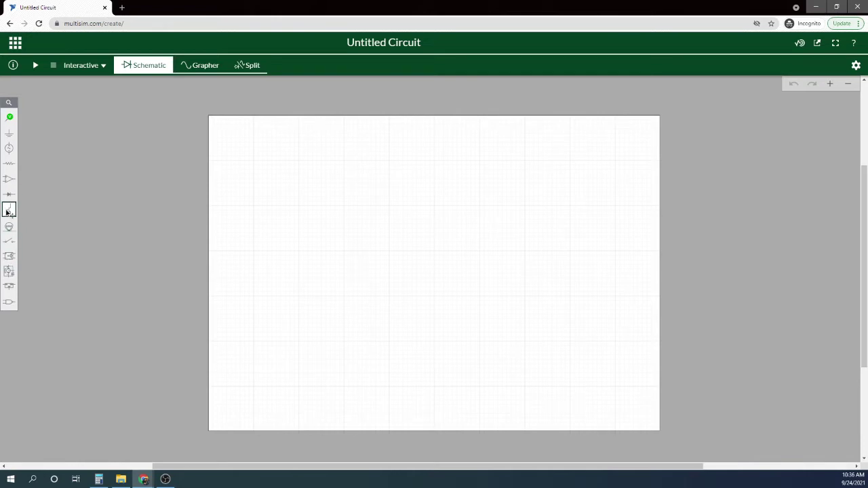
# Place a 5V, 1kHz Clock Voltage source V1 on the left of the schematic.
pyautogui.click(11, 150)
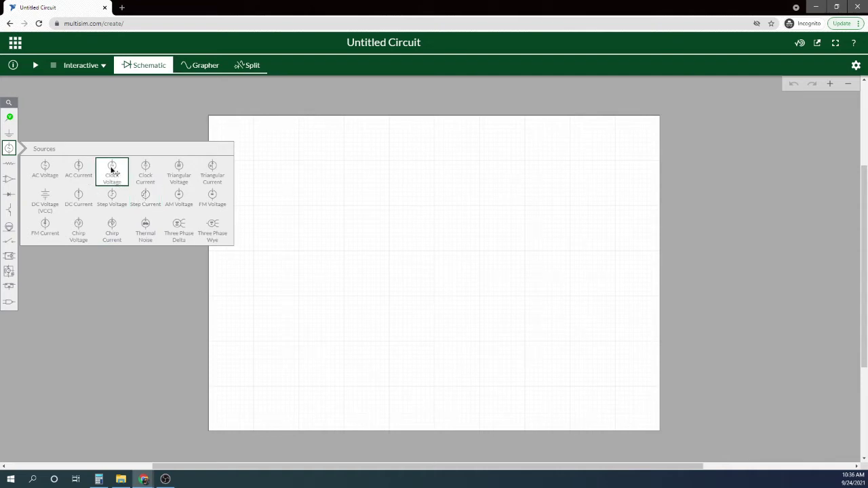
pyautogui.click(112, 172)
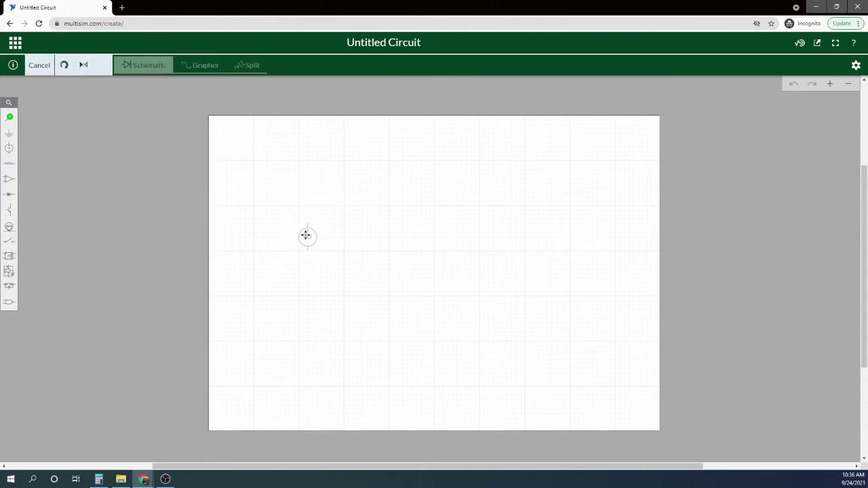
pyautogui.click(300, 236)
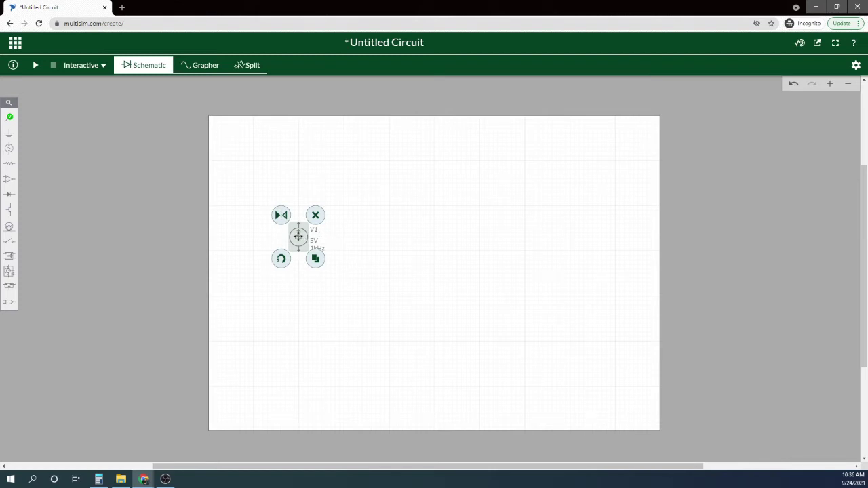
pyautogui.click(336, 240)
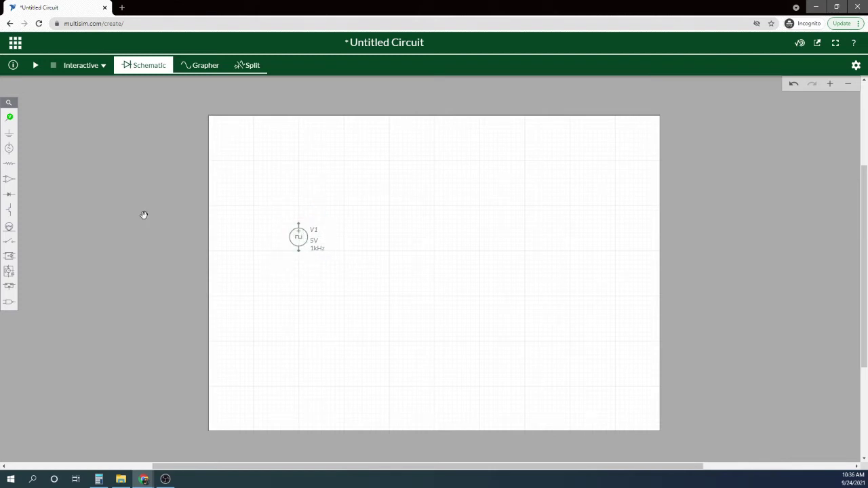
# Add a ground symbol below V1 and wire V1's bottom terminal to it.
pyautogui.click(10, 135)
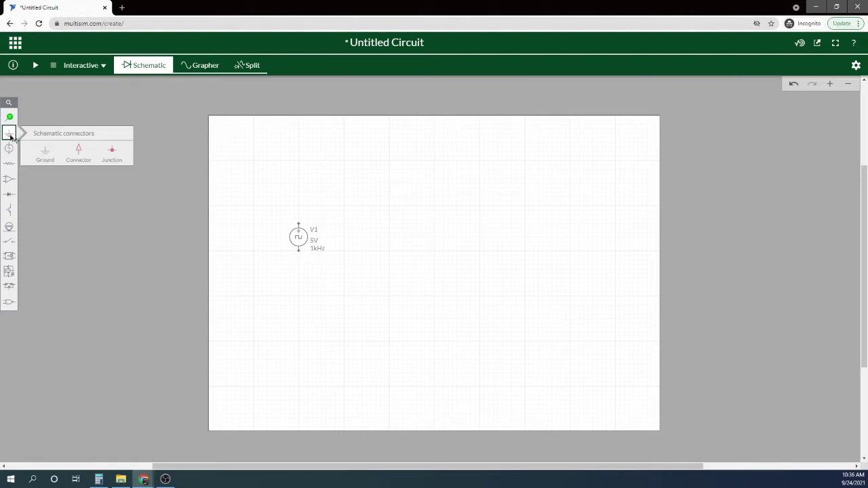
pyautogui.click(45, 153)
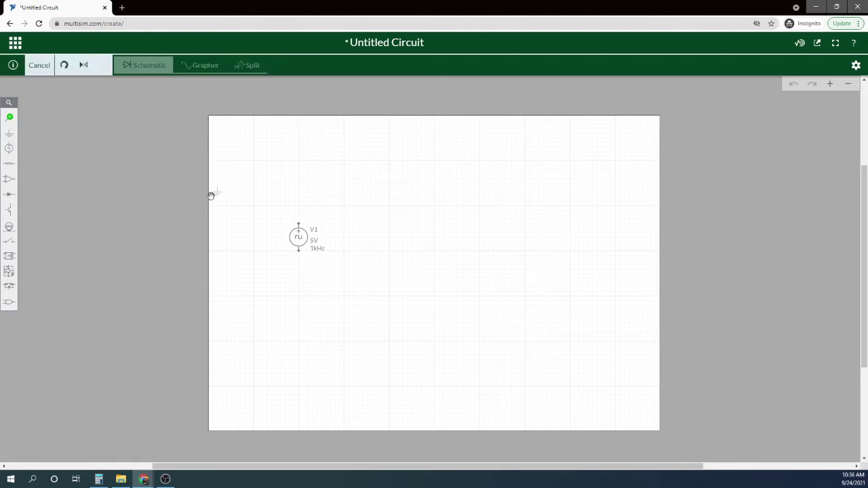
pyautogui.click(298, 286)
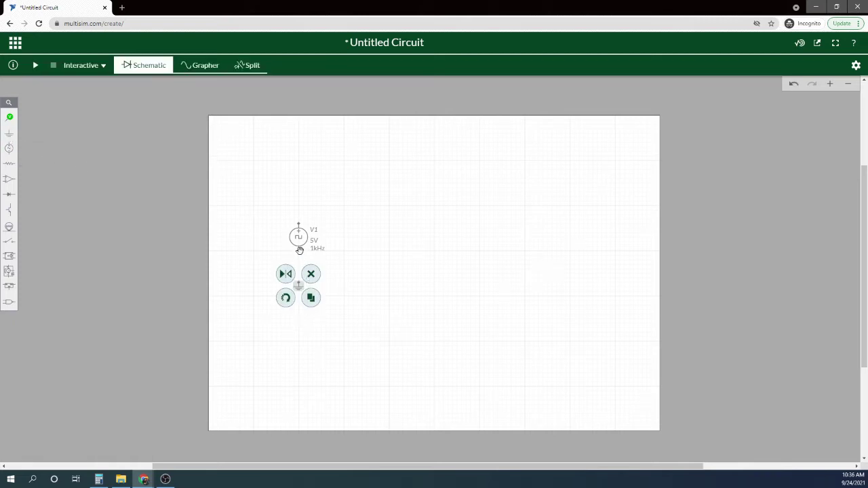
pyautogui.moveTo(298, 249); pyautogui.dragTo(299, 286)
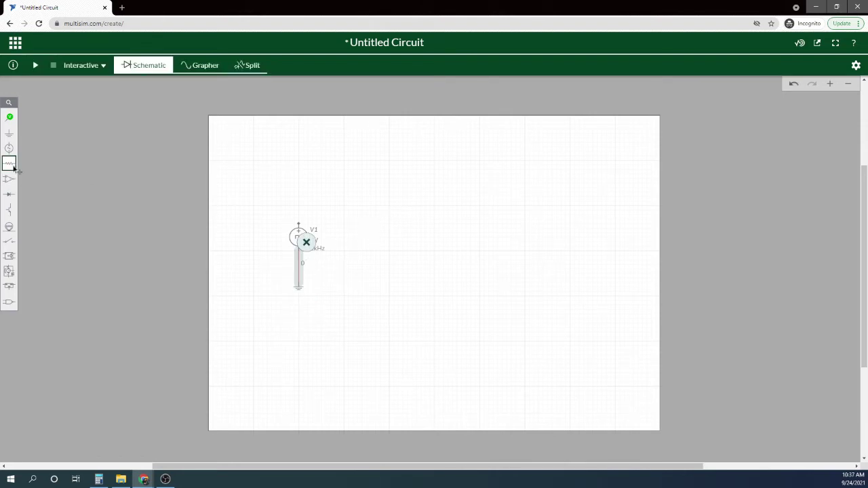
# Place 2-input AND gate U1 right of V1 and wire V1's top to its upper input.
pyautogui.click(9, 302)
pyautogui.click(74, 319)
pyautogui.moveTo(35, 320); pyautogui.dragTo(435, 213)
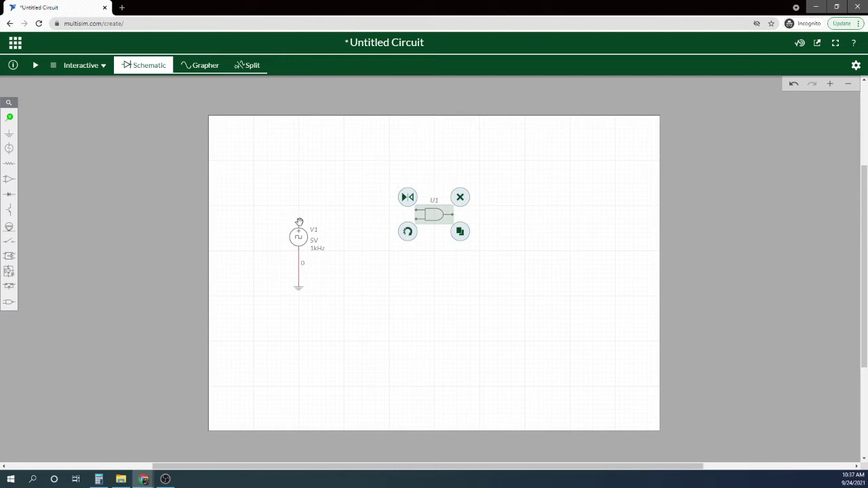
pyautogui.moveTo(299, 224); pyautogui.dragTo(416, 214)
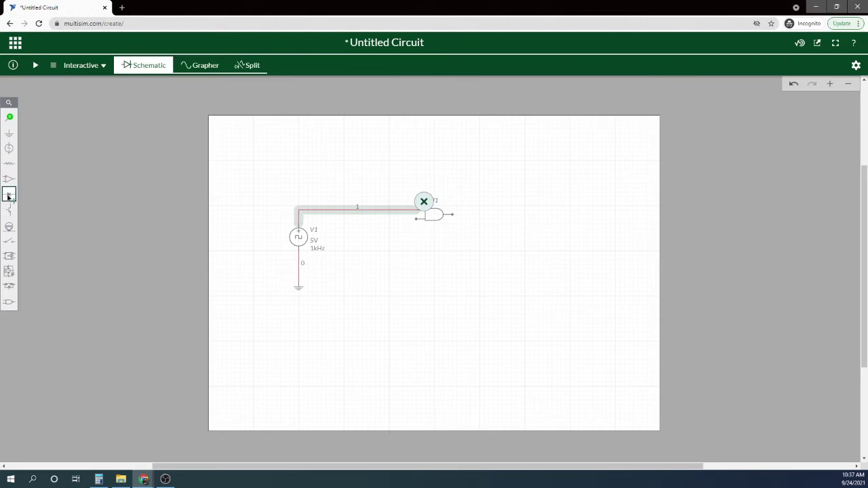
# Place an upright SPST switch S1 below the gate, wired to U1's lower input.
pyautogui.click(12, 241)
pyautogui.click(56, 263)
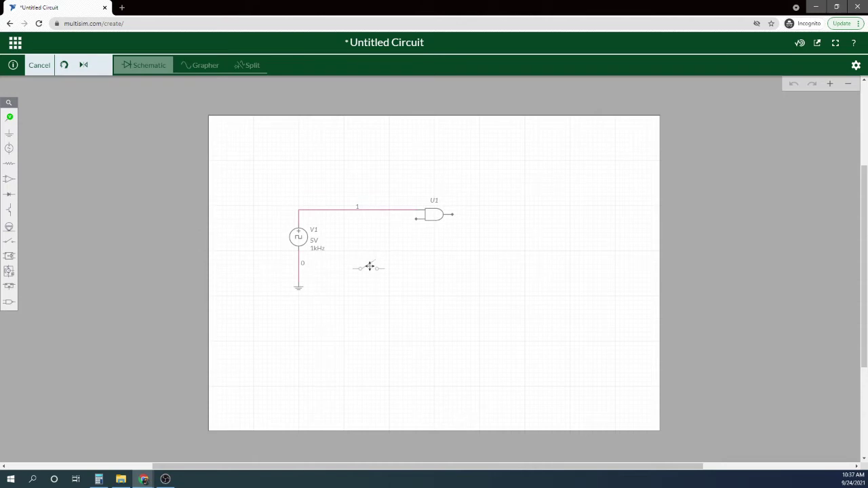
pyautogui.click(369, 266)
pyautogui.click(344, 272)
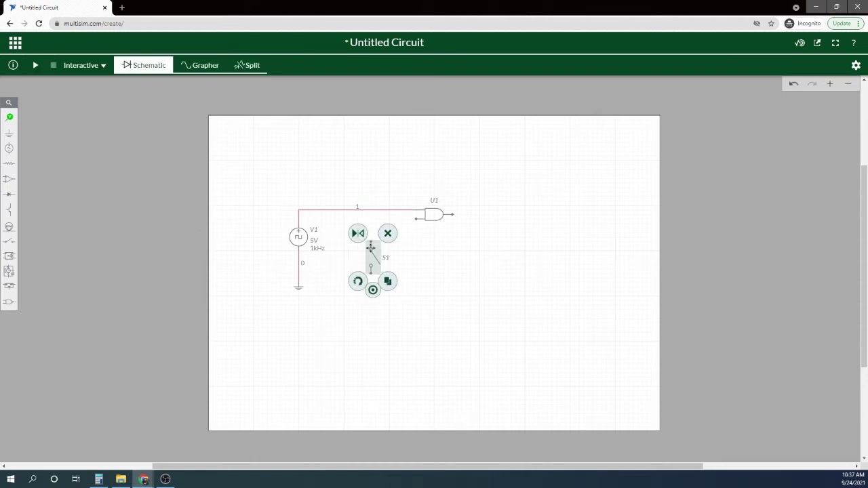
pyautogui.click(372, 242)
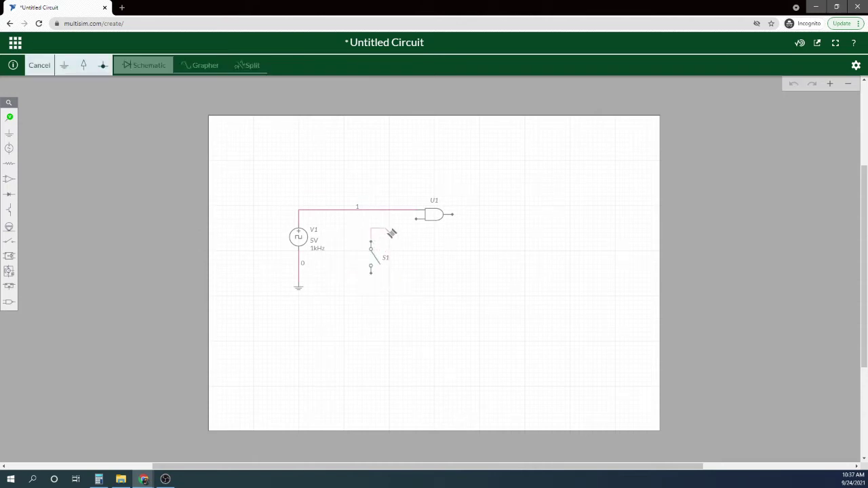
pyautogui.click(418, 219)
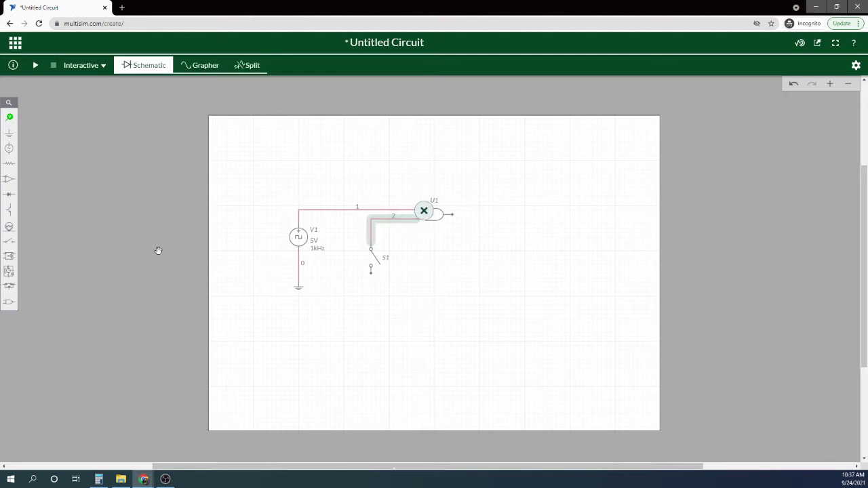
# Add DC Voltage (VCC) source V2 beside V1 and resistor R1 above it.
pyautogui.click(8, 148)
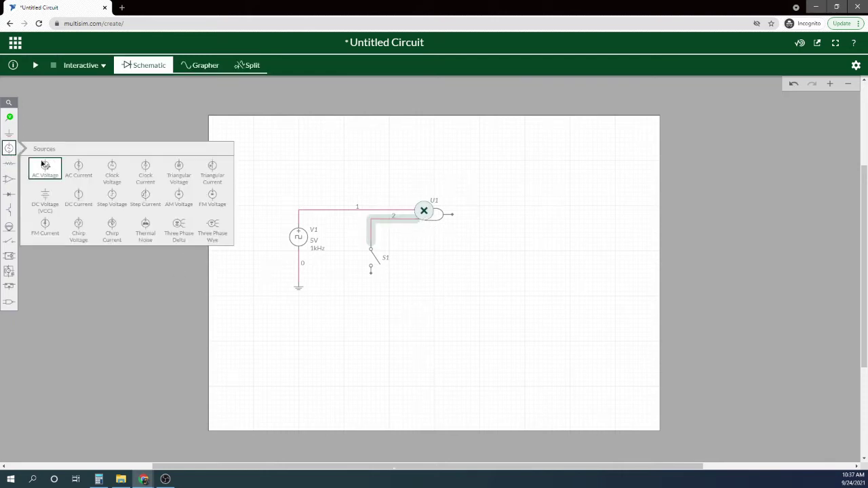
pyautogui.click(47, 196)
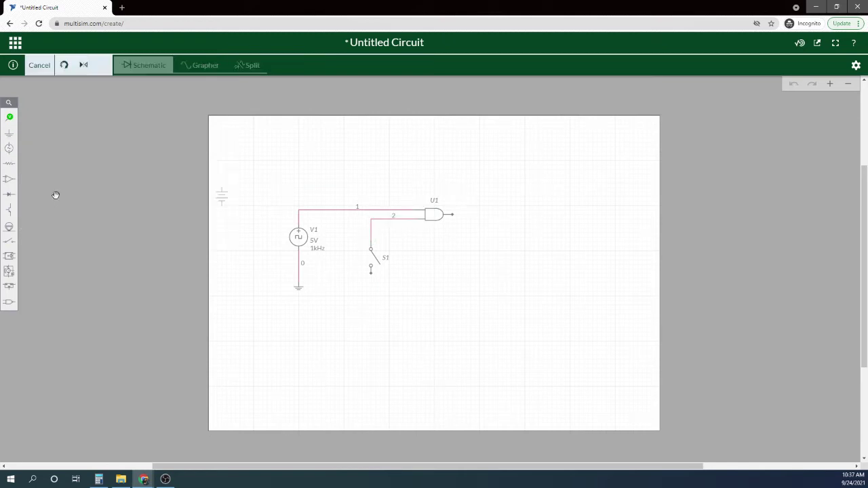
pyautogui.click(337, 250)
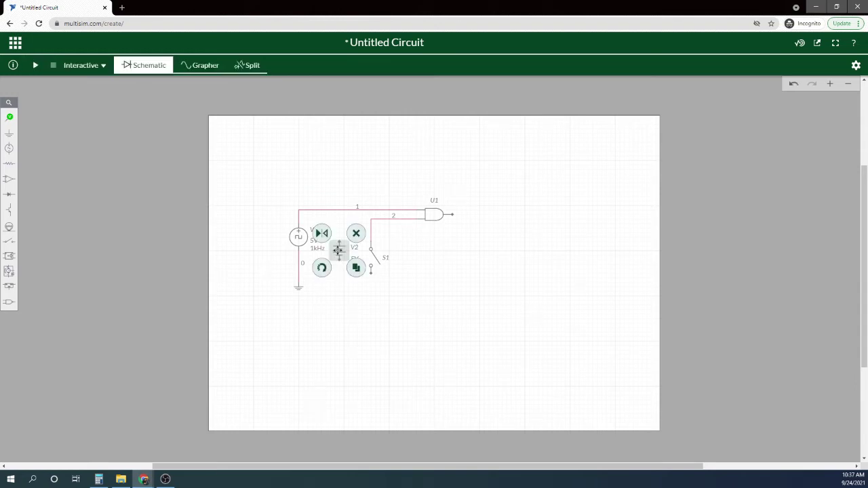
pyautogui.click(11, 166)
pyautogui.click(45, 184)
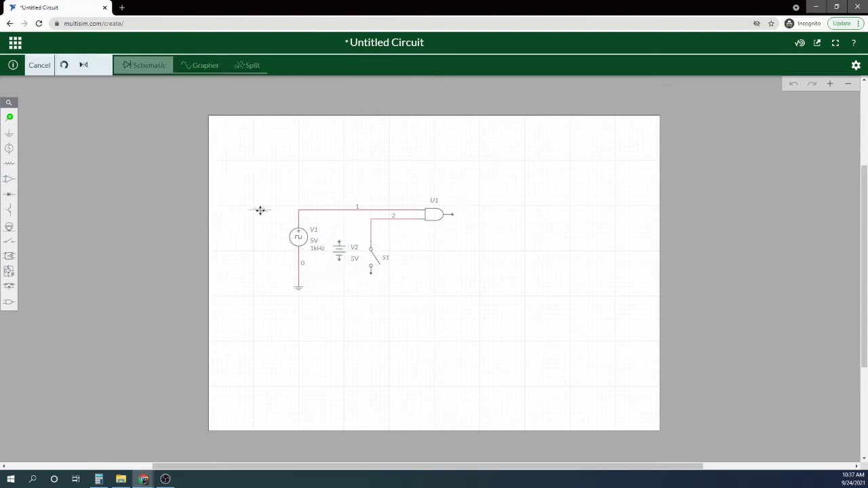
pyautogui.click(349, 224)
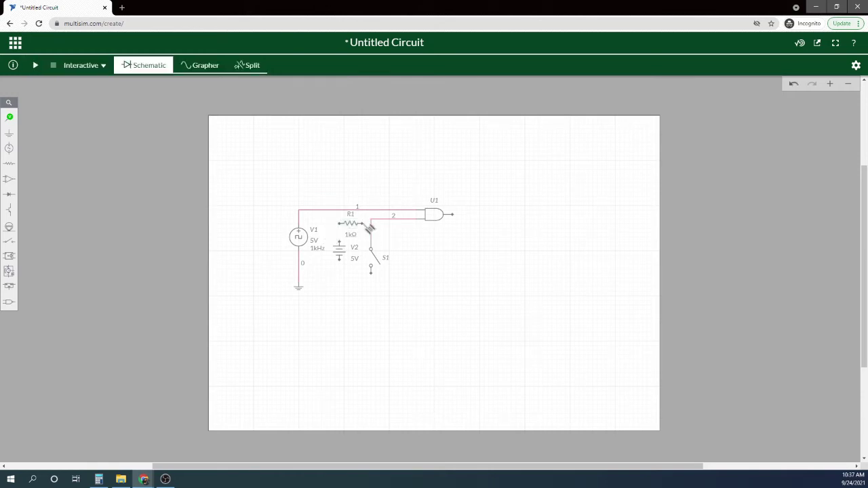
# Wire R1 between net 2 and V2, return V2 and S1 to ground, and copy R1.
pyautogui.click(369, 229)
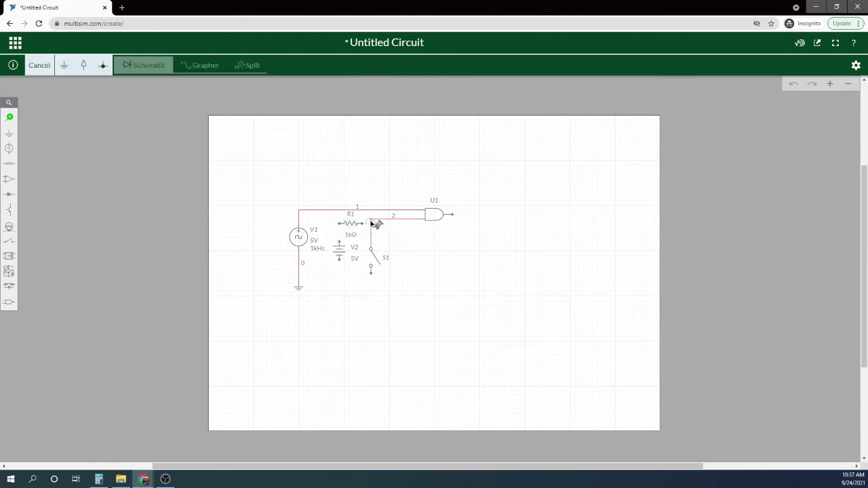
pyautogui.click(372, 219)
pyautogui.click(339, 224)
pyautogui.click(340, 242)
pyautogui.click(340, 259)
pyautogui.click(299, 273)
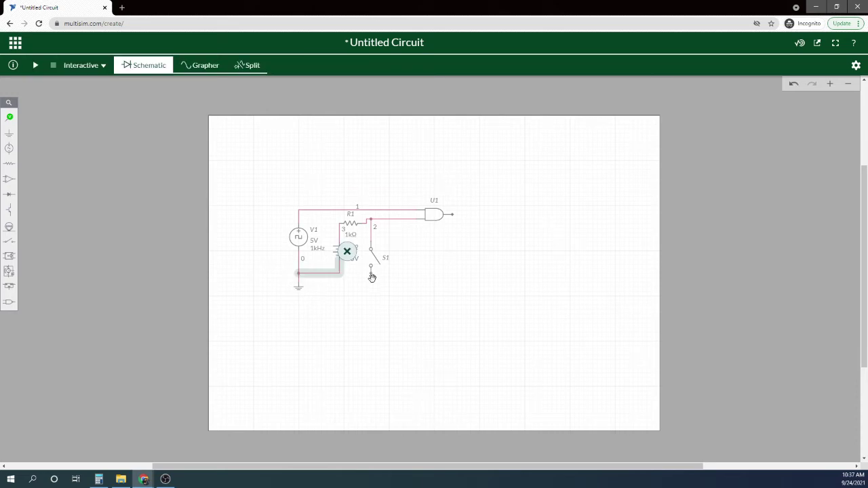
pyautogui.click(370, 273)
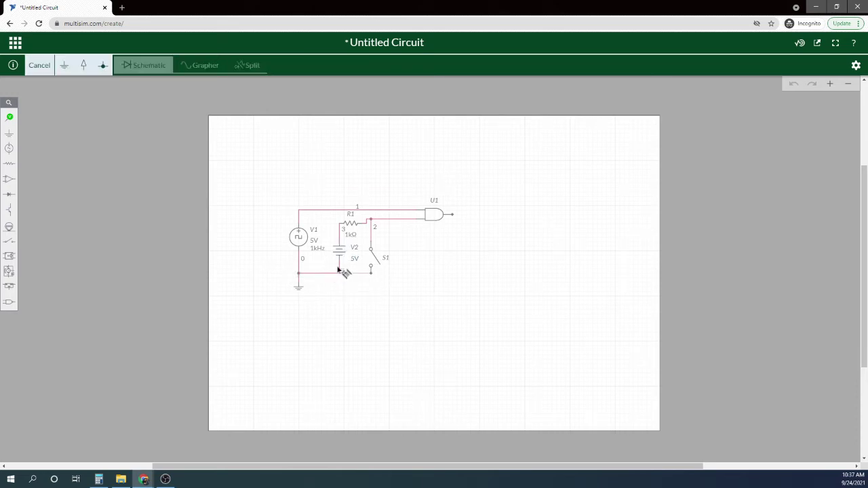
pyautogui.click(342, 274)
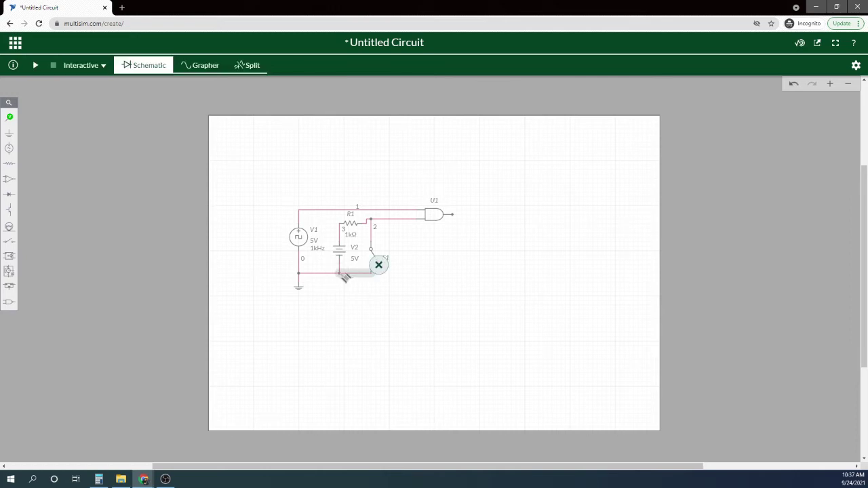
pyautogui.click(349, 223)
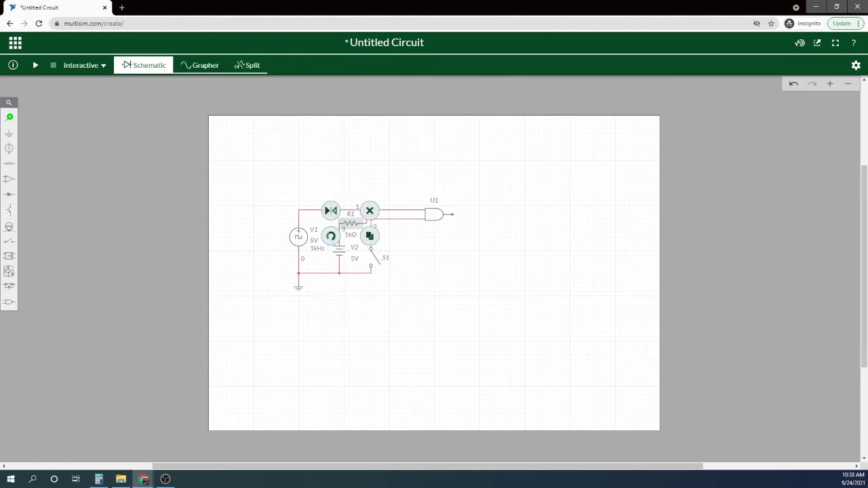
pyautogui.click(370, 236)
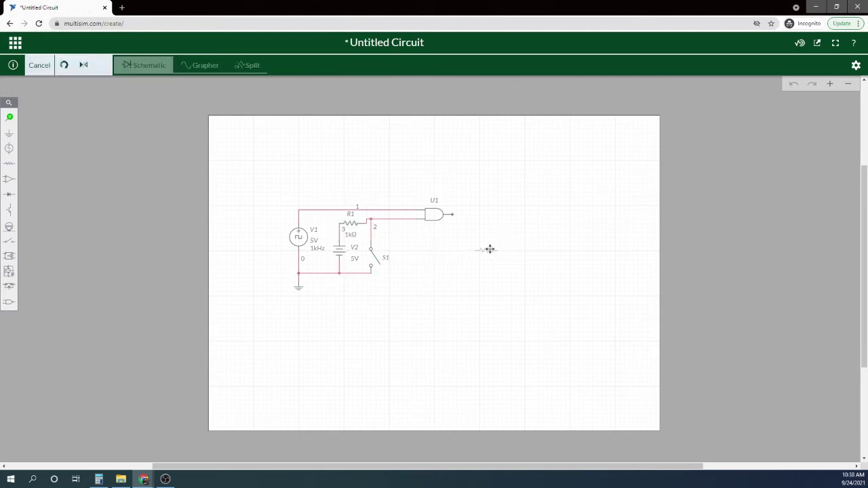
# Place the copied resistor R2 upright and LED1 just below it.
pyautogui.click(483, 253)
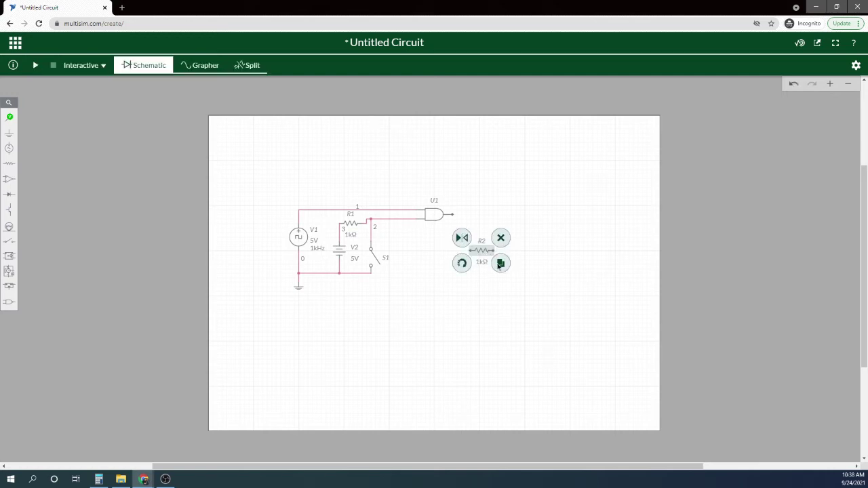
pyautogui.click(463, 263)
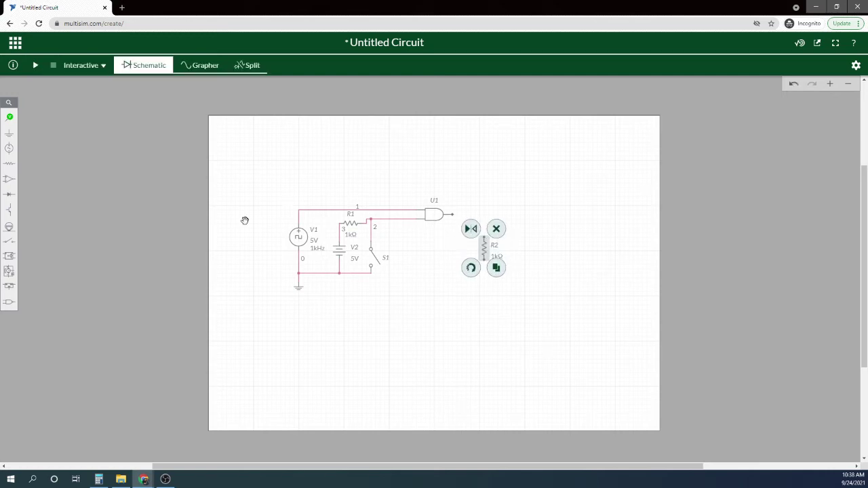
pyautogui.click(9, 195)
pyautogui.click(112, 213)
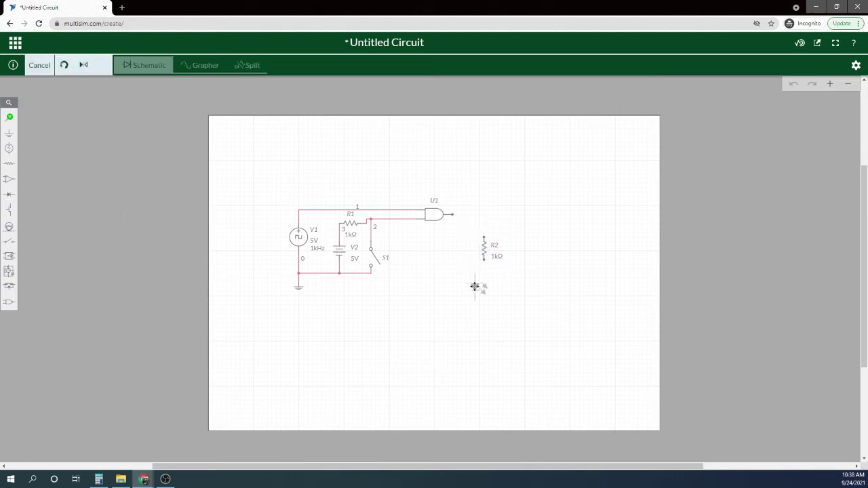
pyautogui.click(487, 287)
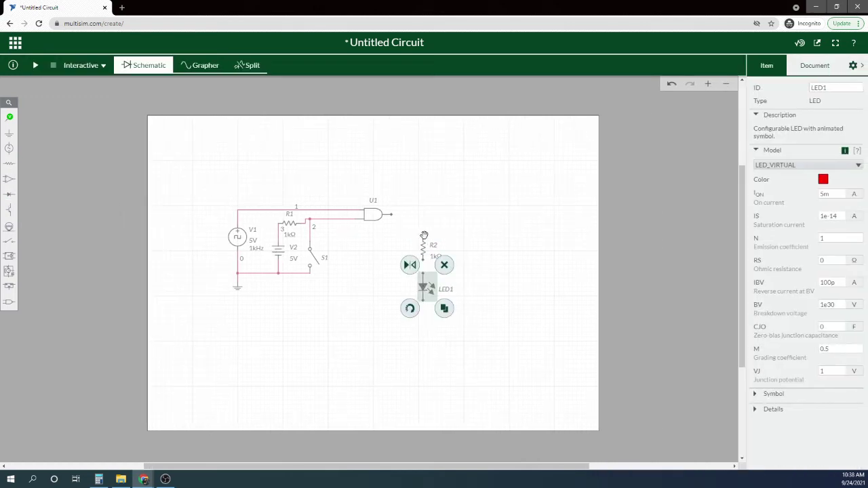
# Wire U1's output through R2 to LED1, and LED1 back to the ground junction.
pyautogui.click(423, 235)
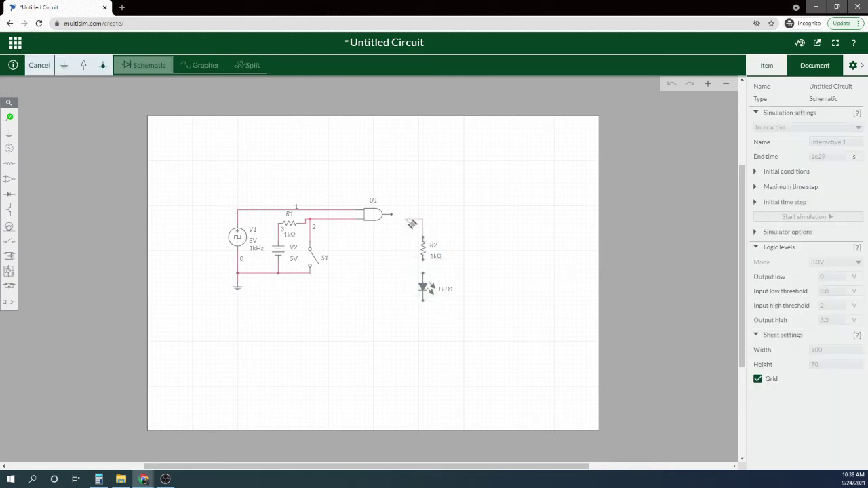
pyautogui.click(393, 216)
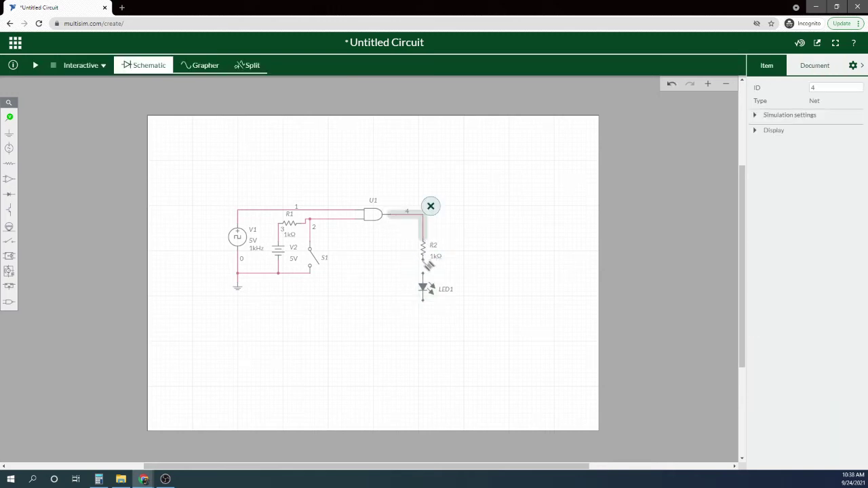
pyautogui.click(423, 262)
pyautogui.click(425, 277)
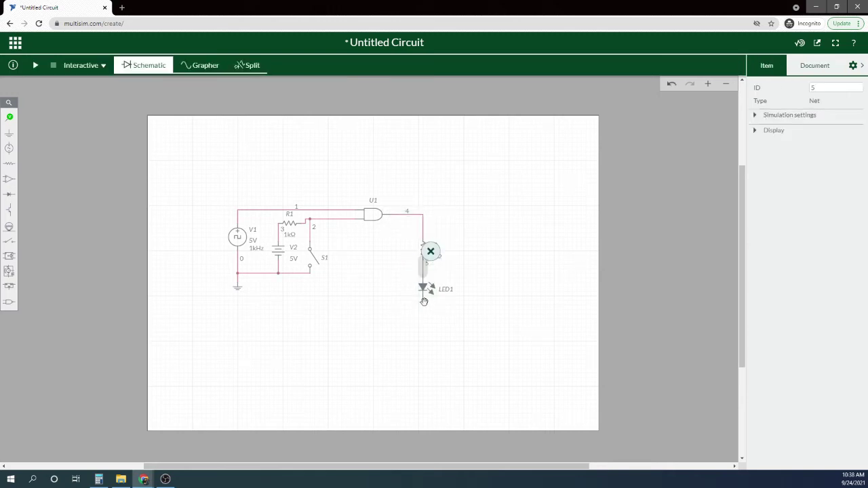
pyautogui.click(423, 301)
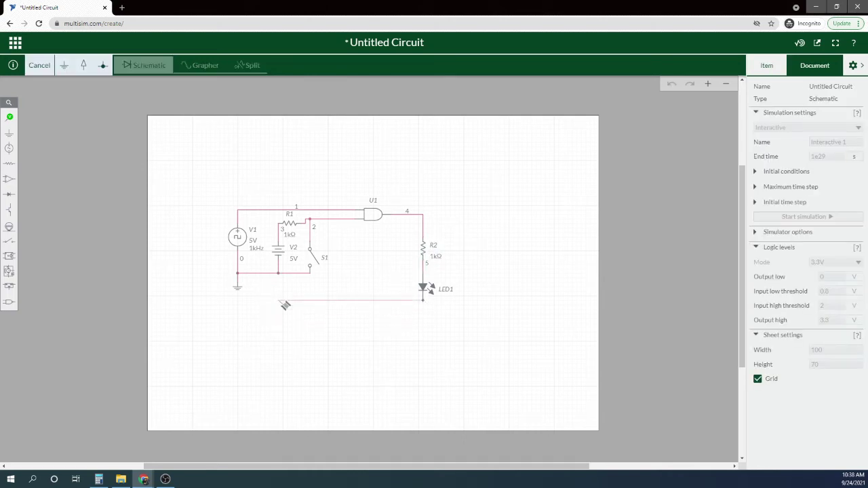
pyautogui.click(284, 276)
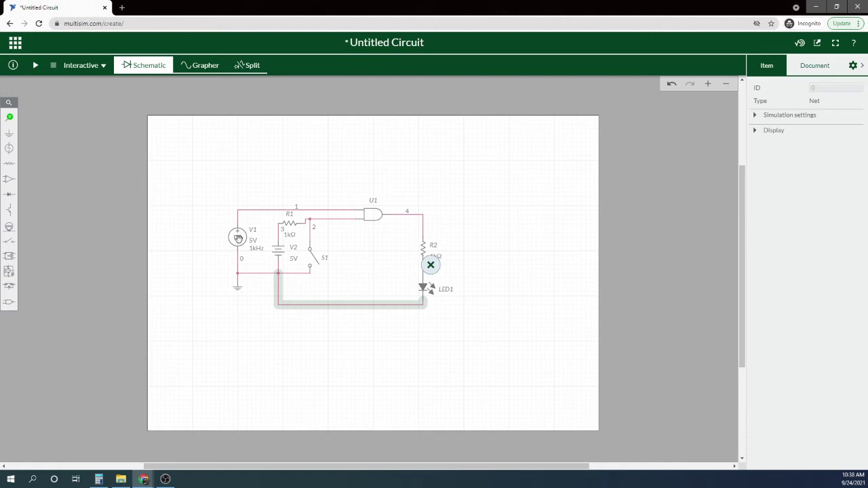
# In the Item panel, set V1's Freq to 3 Hz, R2 to 100 Ω and R1 to 10k.
pyautogui.click(242, 240)
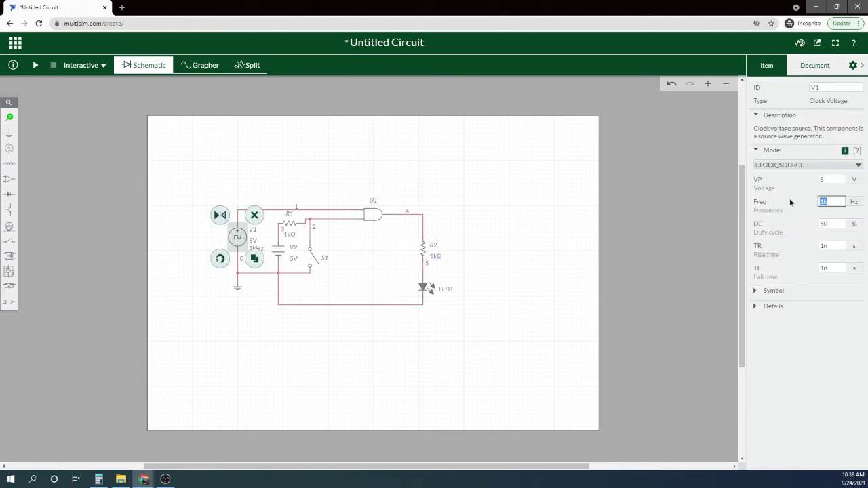
pyautogui.write('5')
pyautogui.click(425, 249)
pyautogui.doubleClick(819, 179)
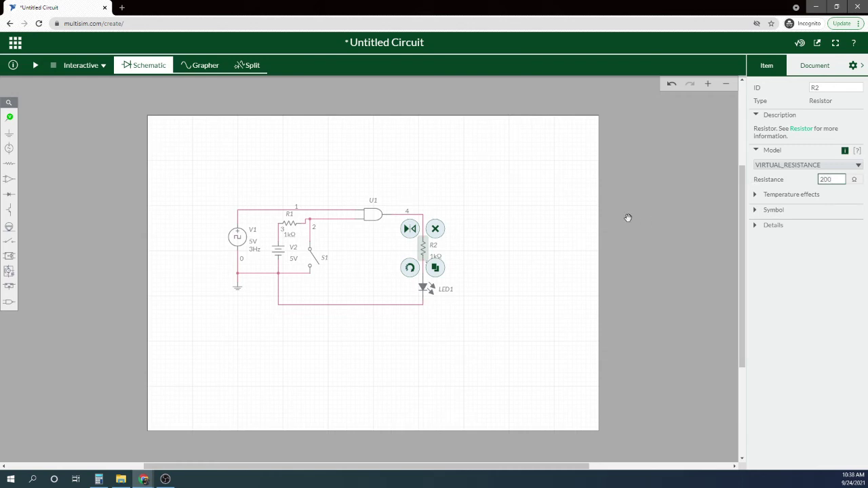
pyautogui.click(859, 228)
pyautogui.write('100')
pyautogui.click(499, 254)
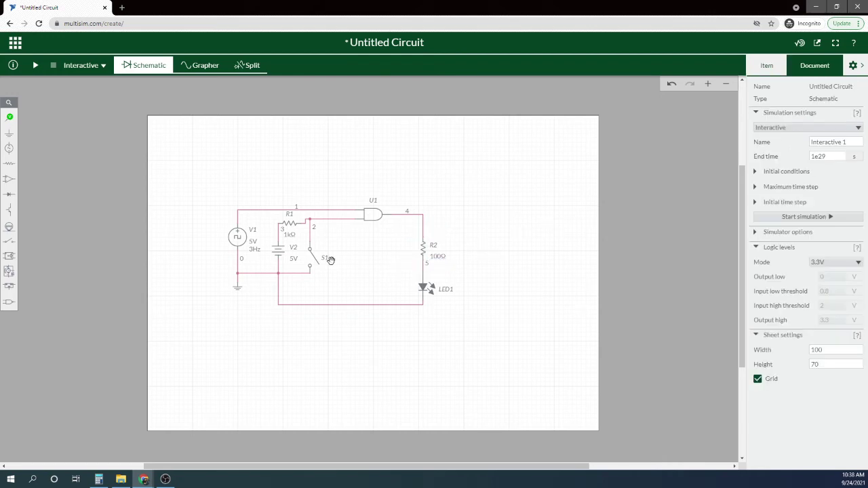
pyautogui.click(288, 224)
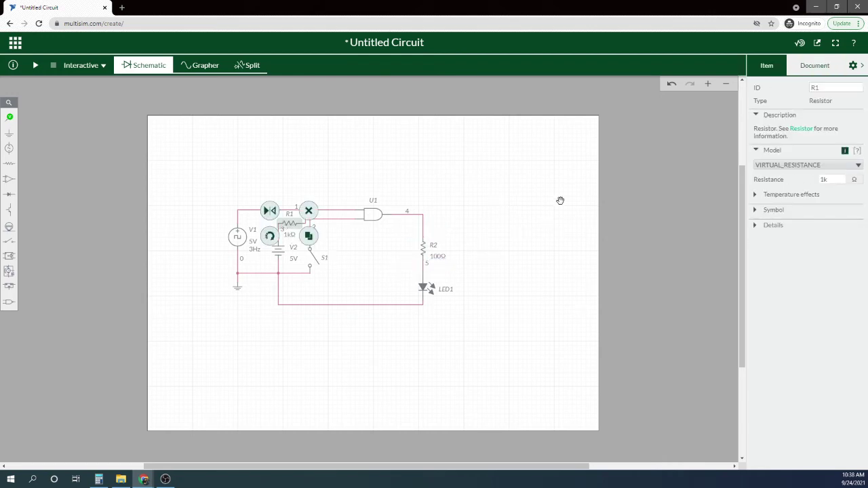
pyautogui.moveTo(835, 179); pyautogui.dragTo(788, 176)
# Run and stop the simulation, then place digital probe PR1 on the clock input wire.
pyautogui.click(36, 66)
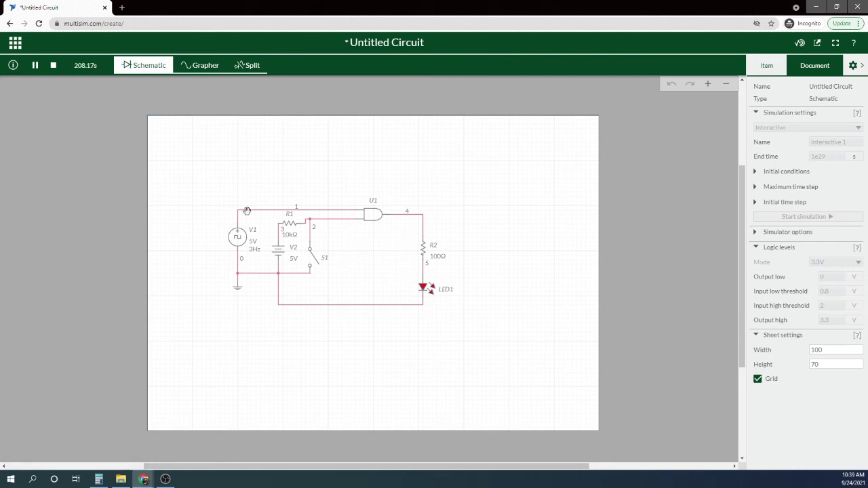
pyautogui.click(53, 65)
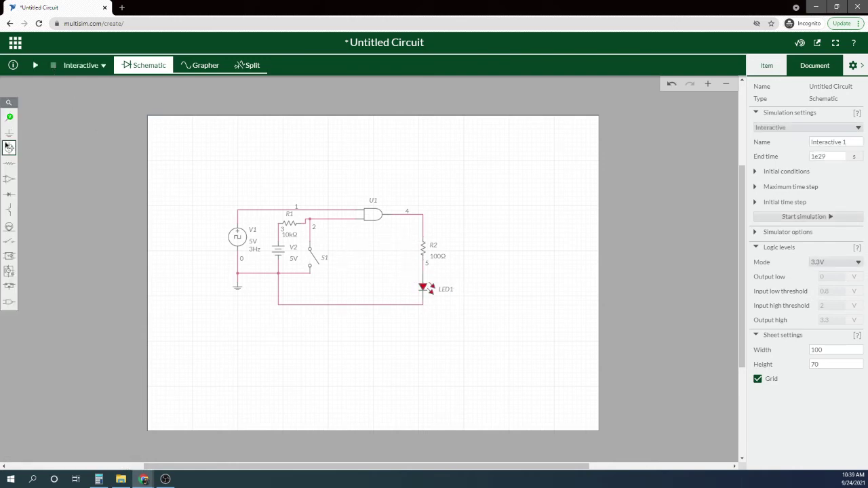
pyautogui.moveTo(9, 116)
pyautogui.click(212, 139)
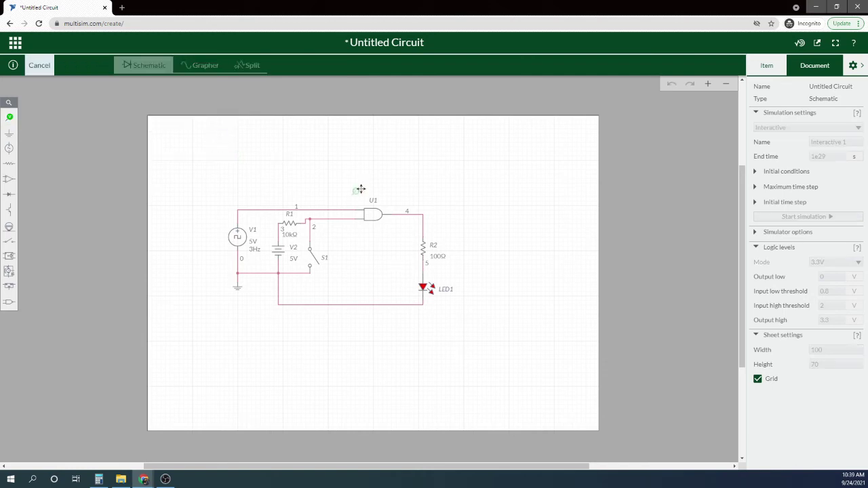
pyautogui.click(338, 204)
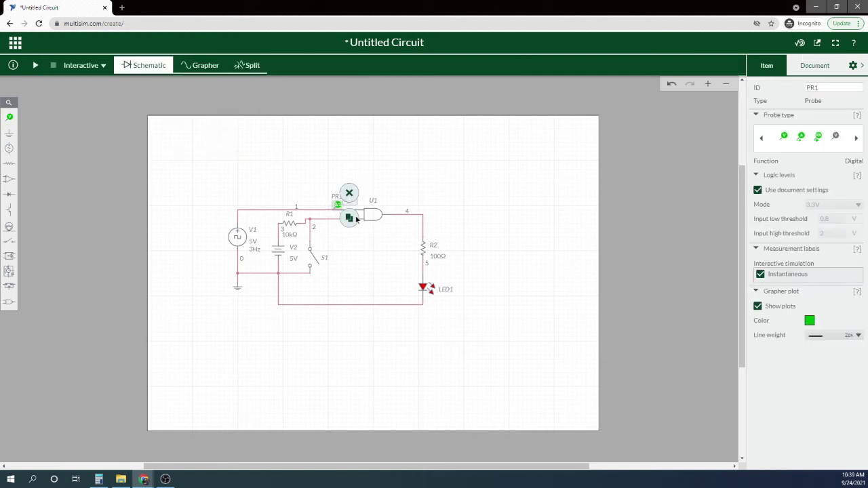
# Copy the probe as PR2 on U1's second input and PR3 on its output.
pyautogui.click(351, 215)
pyautogui.click(352, 214)
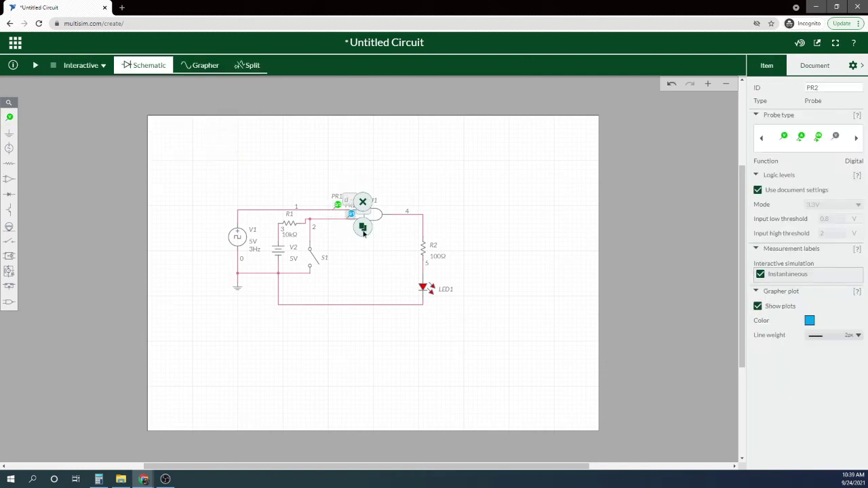
pyautogui.click(363, 229)
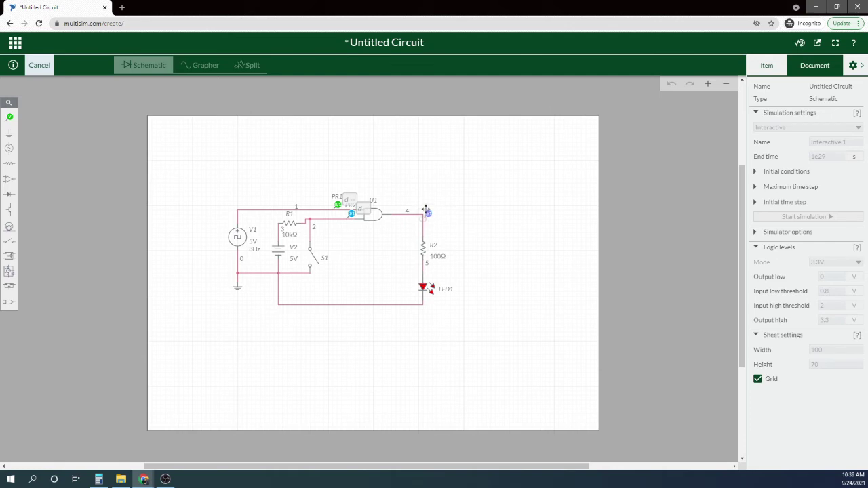
pyautogui.click(428, 214)
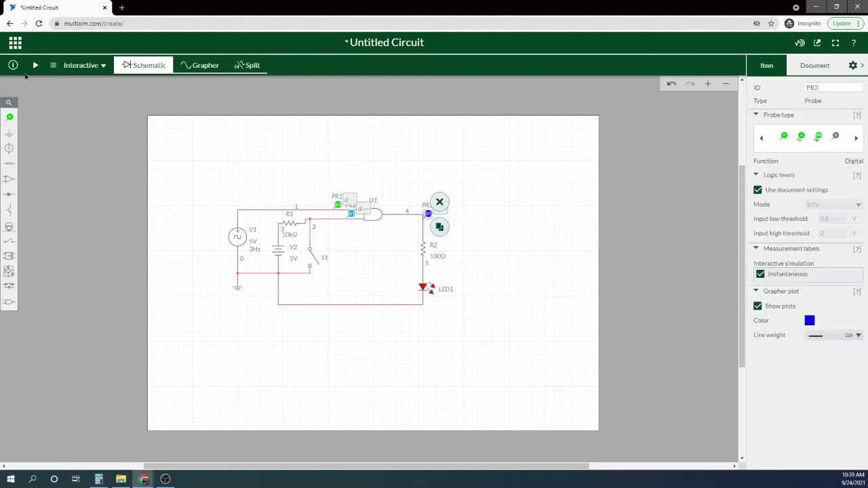
# Run the simulation, toggle switch S1, and select V1 to check its clock settings.
pyautogui.click(35, 65)
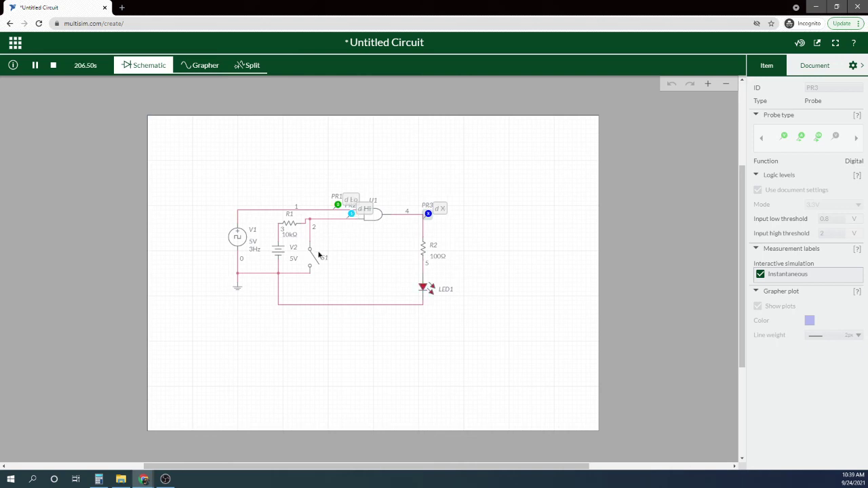
pyautogui.click(314, 262)
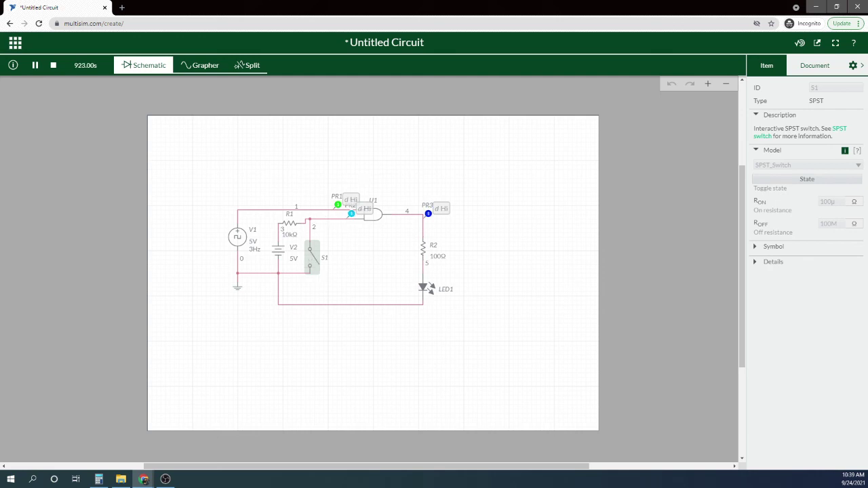
pyautogui.click(237, 235)
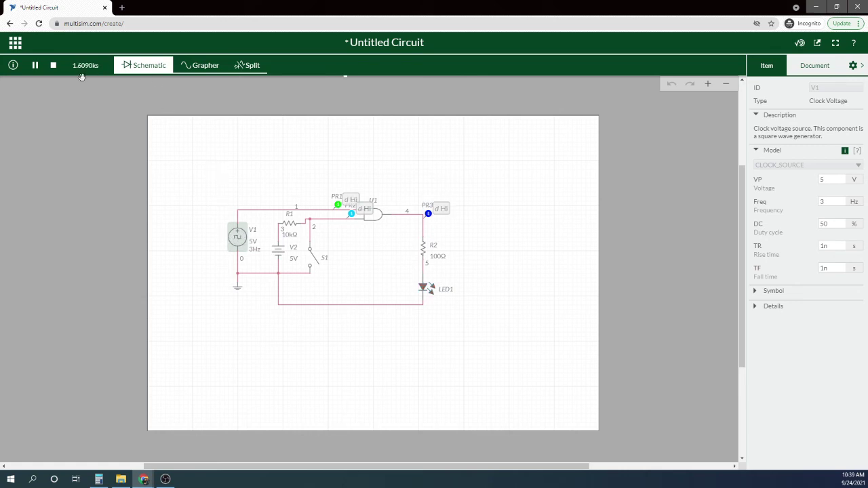
# Stop the simulation and close the Sources flyout, deselecting V1.
pyautogui.click(54, 65)
pyautogui.click(10, 149)
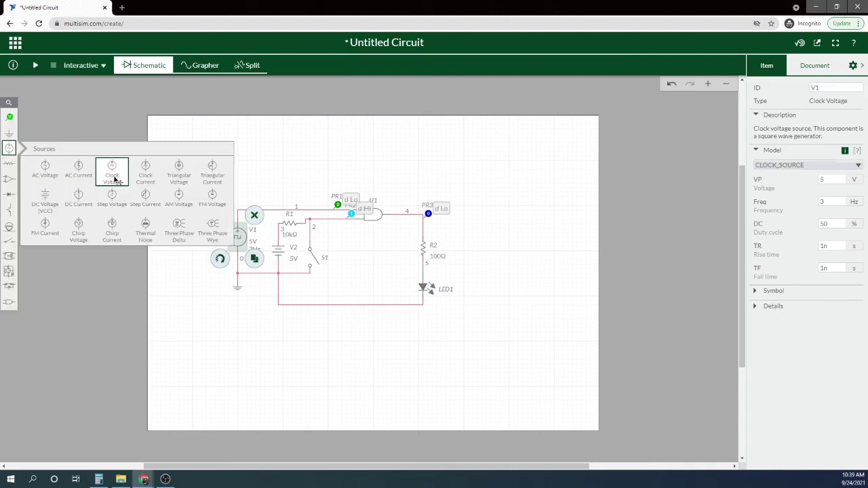
pyautogui.click(312, 150)
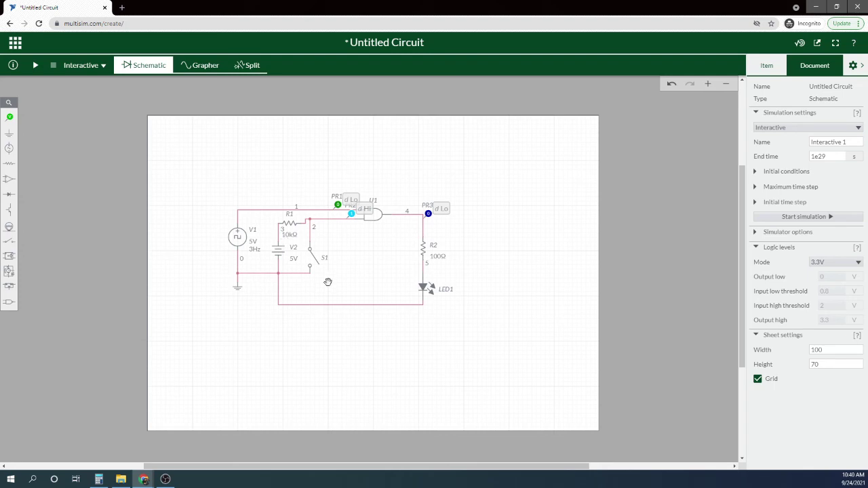